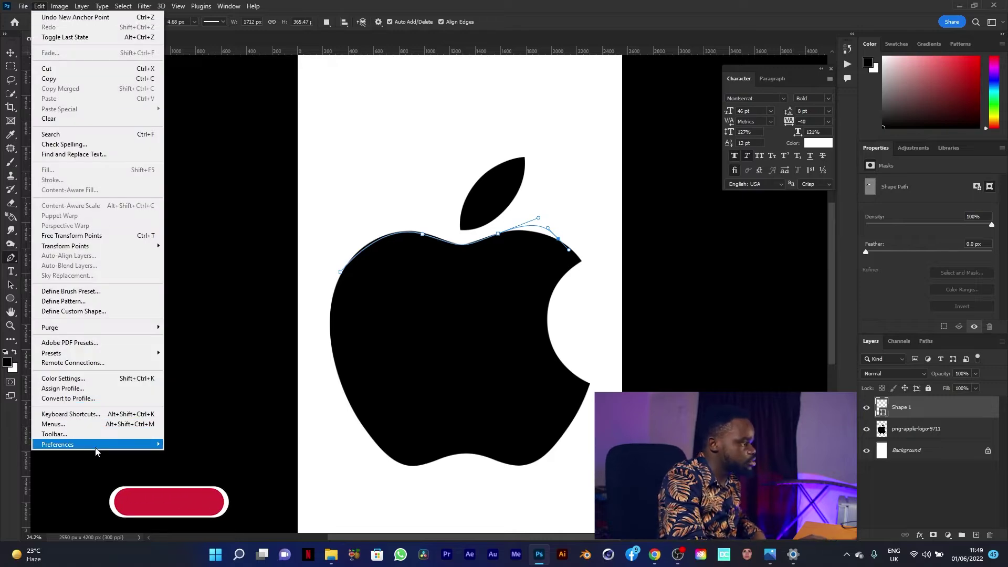
Enable the Content-Aware Tracing Tool technology preview and delete the partial Shape 1 layer.
mouse_move(57, 444)
left_click(183, 419)
left_click(318, 121)
left_click(741, 84)
left_click_drag(985, 410, 991, 535)
Choose the Content-Aware Tracing Tool from the Pen tool flyout.
left_click(10, 343)
left_click(87, 348)
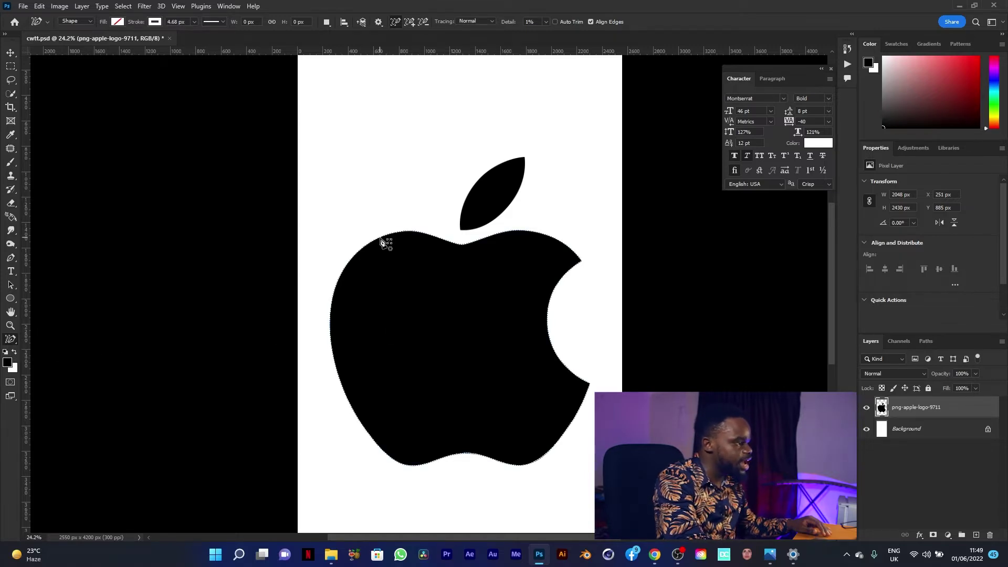